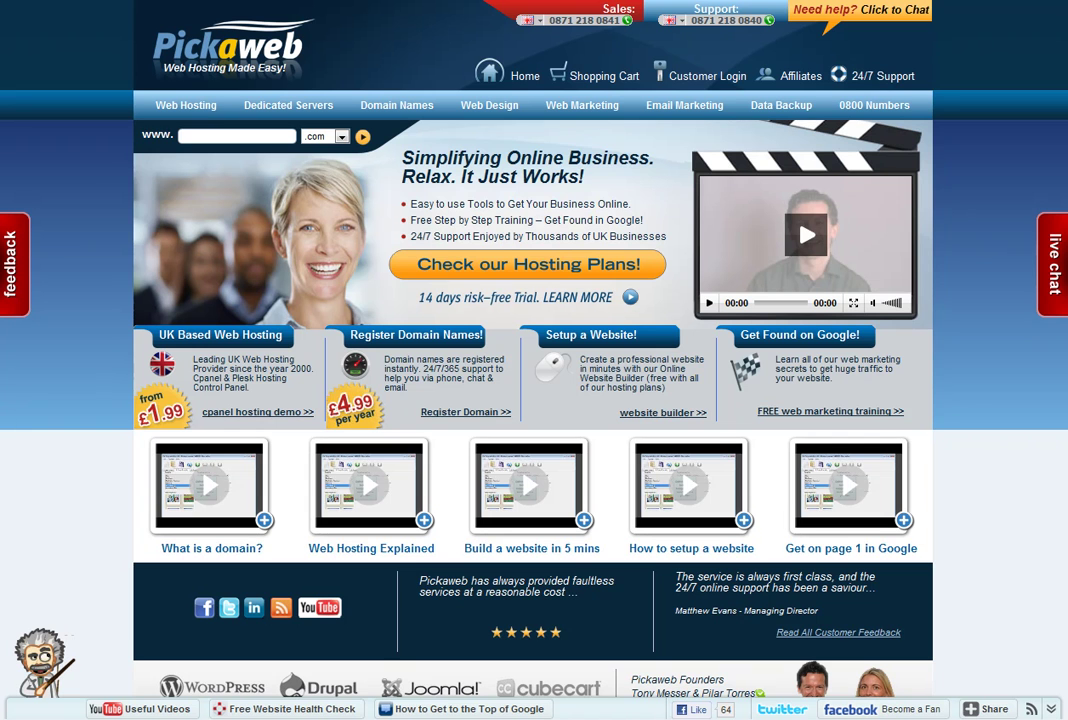
Step: In the Shopping Cart, choose Domain Registration with 'I want to transfer my domain to Pickaweb' selected
left_click(585, 80)
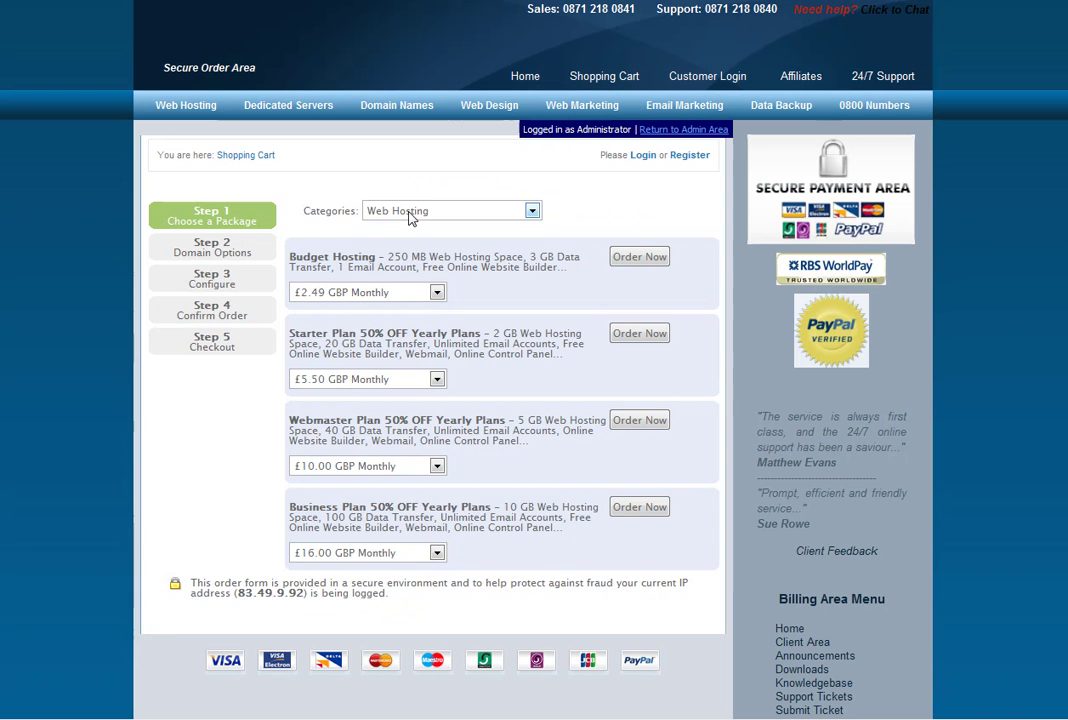
left_click(409, 213)
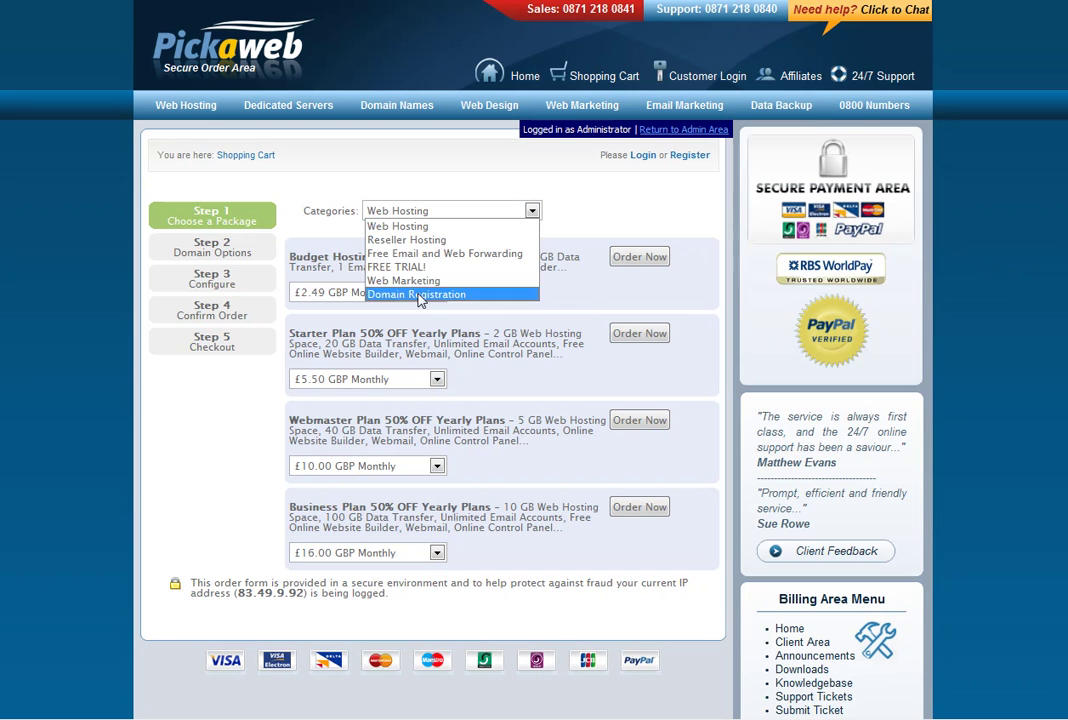
left_click(422, 294)
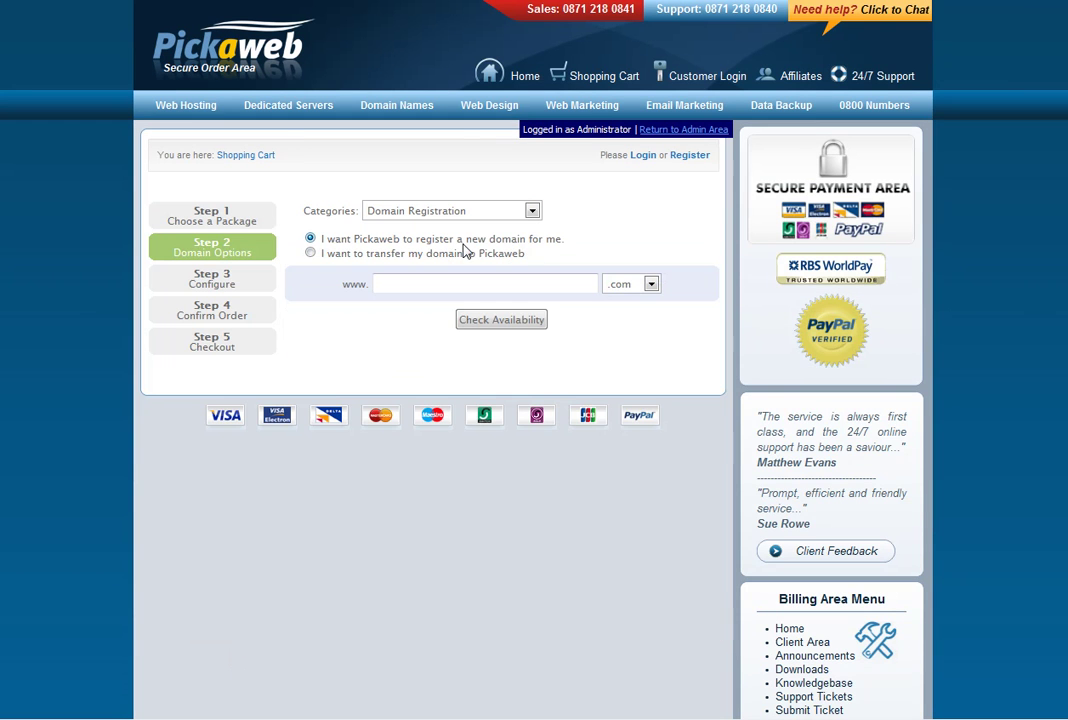
left_click(311, 254)
left_click(402, 281)
Step: Paste pickaweb.net into the domain field and trim off the .net ending
left_click(417, 286)
right_click(418, 286)
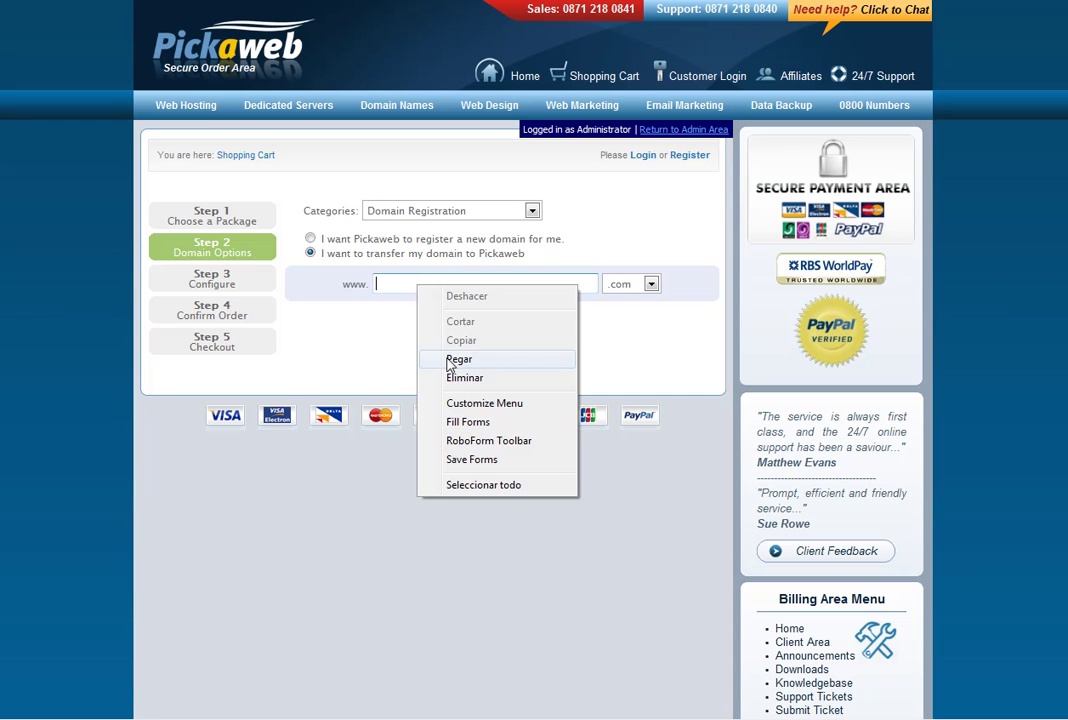
left_click(459, 359)
key("BackSpace")
key("BackSpace")
key("BackSpace")
key("BackSpace")
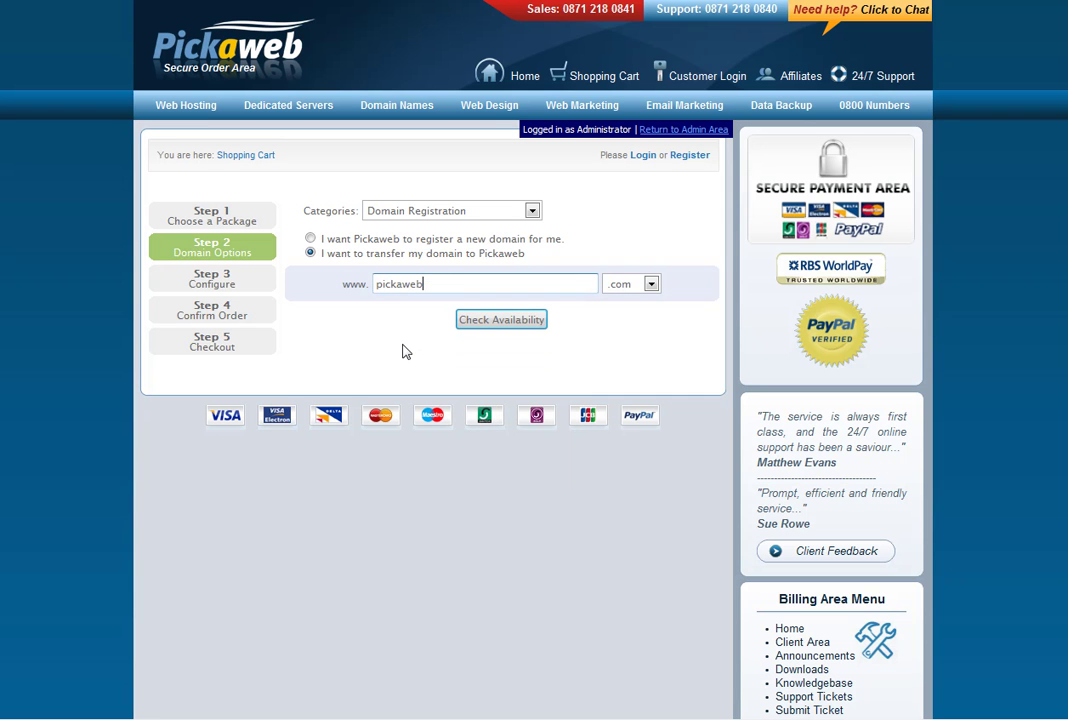
Step: Set the domain extension dropdown to .net next to the name pickaweb
left_click(622, 287)
left_click(618, 313)
left_click(451, 284)
double_click(450, 284)
left_click(622, 290)
left_click(621, 291)
left_click(613, 365)
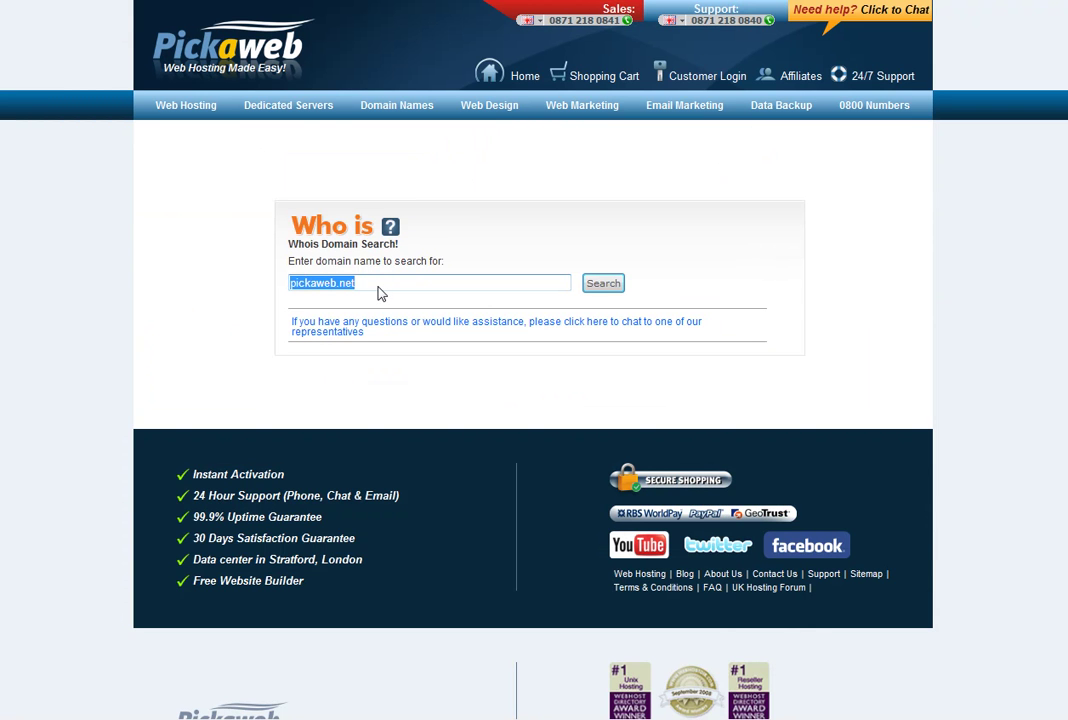
Step: Run a Whois lookup for pickaweb.net
key("Delete")
right_click(379, 293)
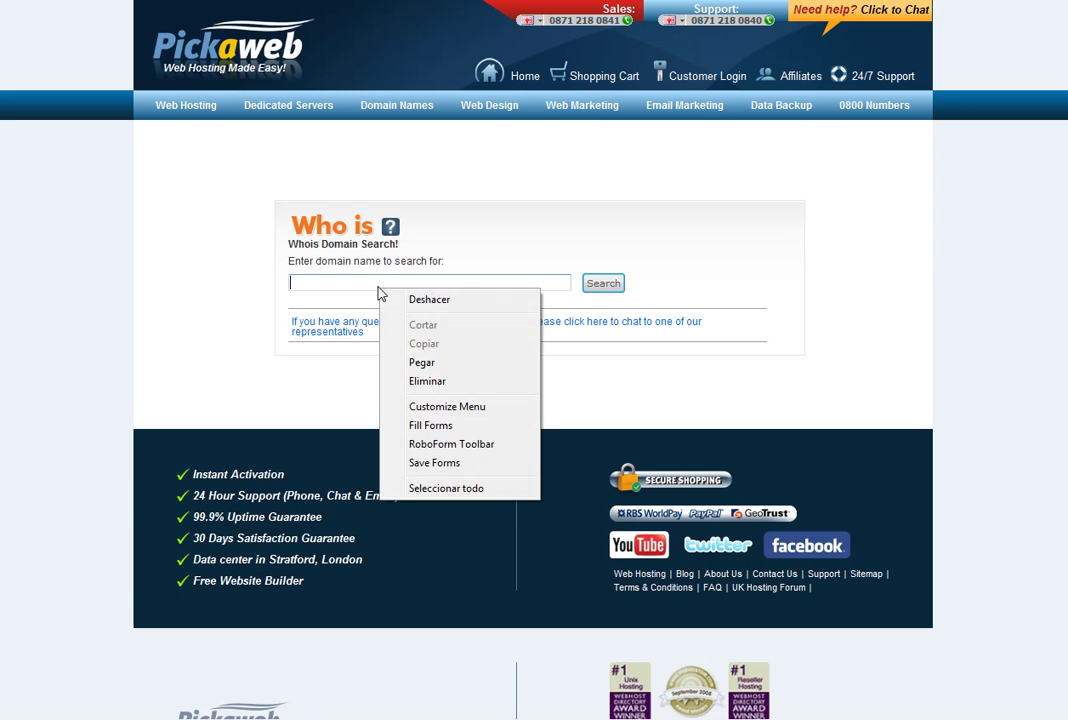
left_click(425, 363)
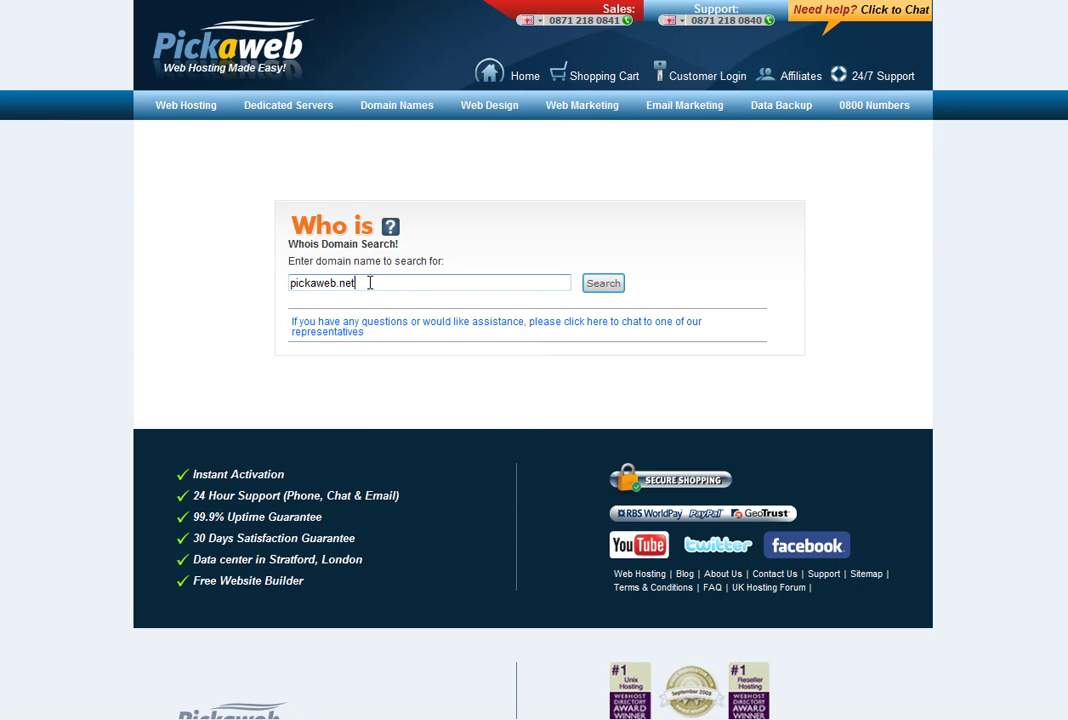
left_click(603, 284)
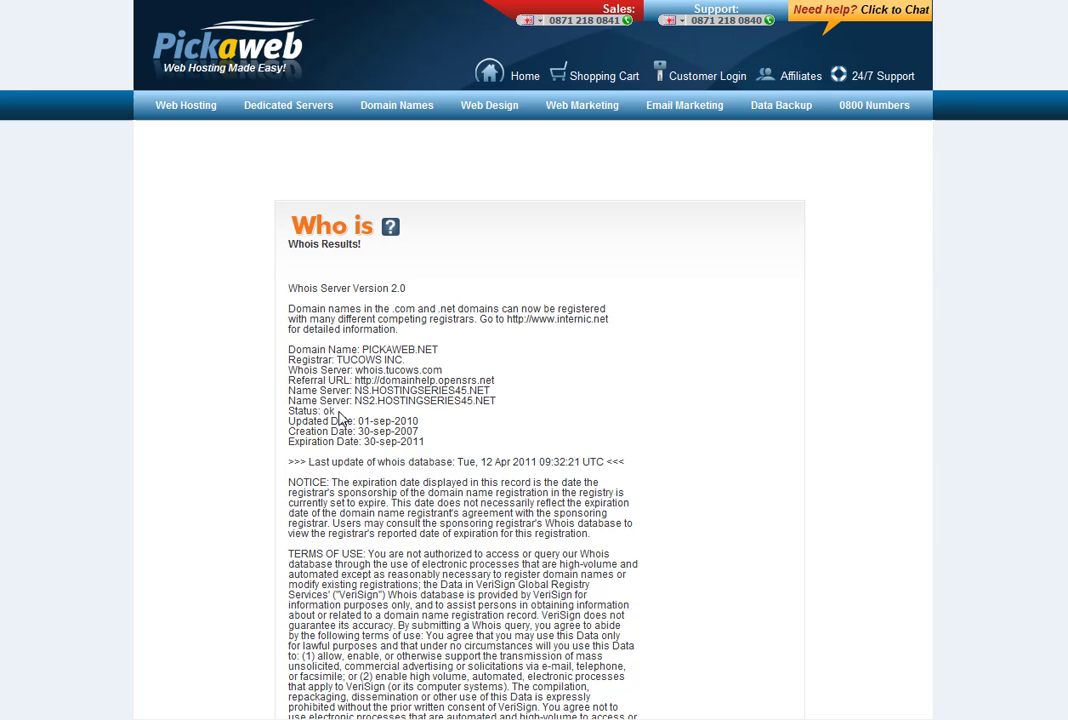
Step: Highlight the Status: ok line and scroll down through the Whois results
left_click_drag(337, 410, 275, 396)
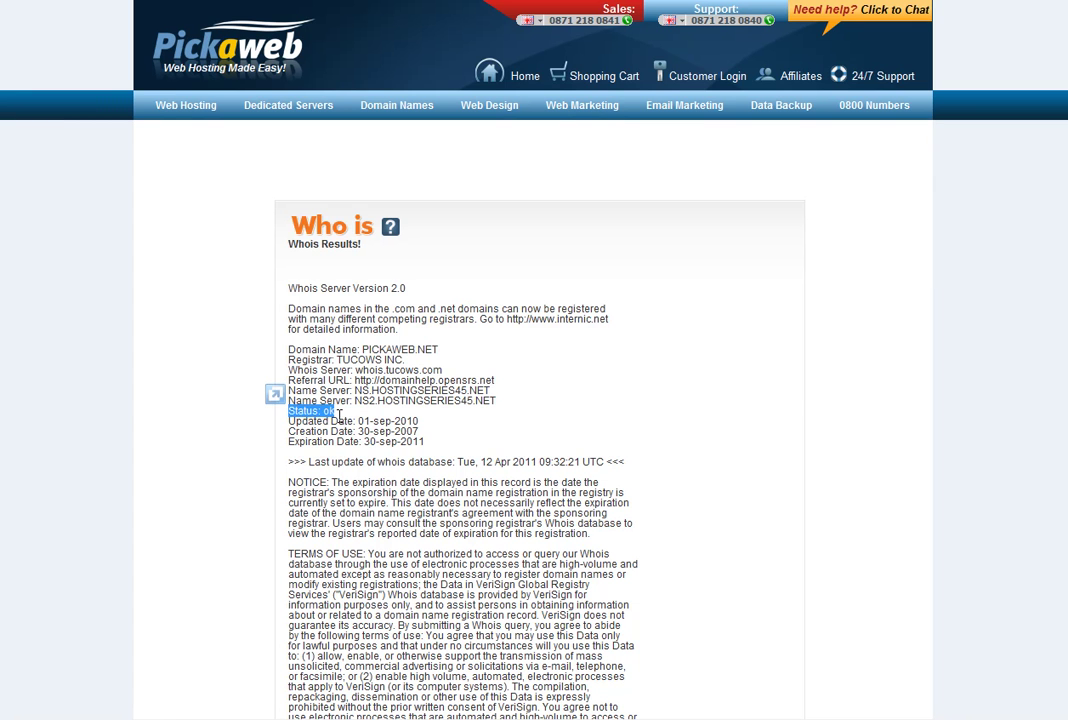
left_click(338, 413)
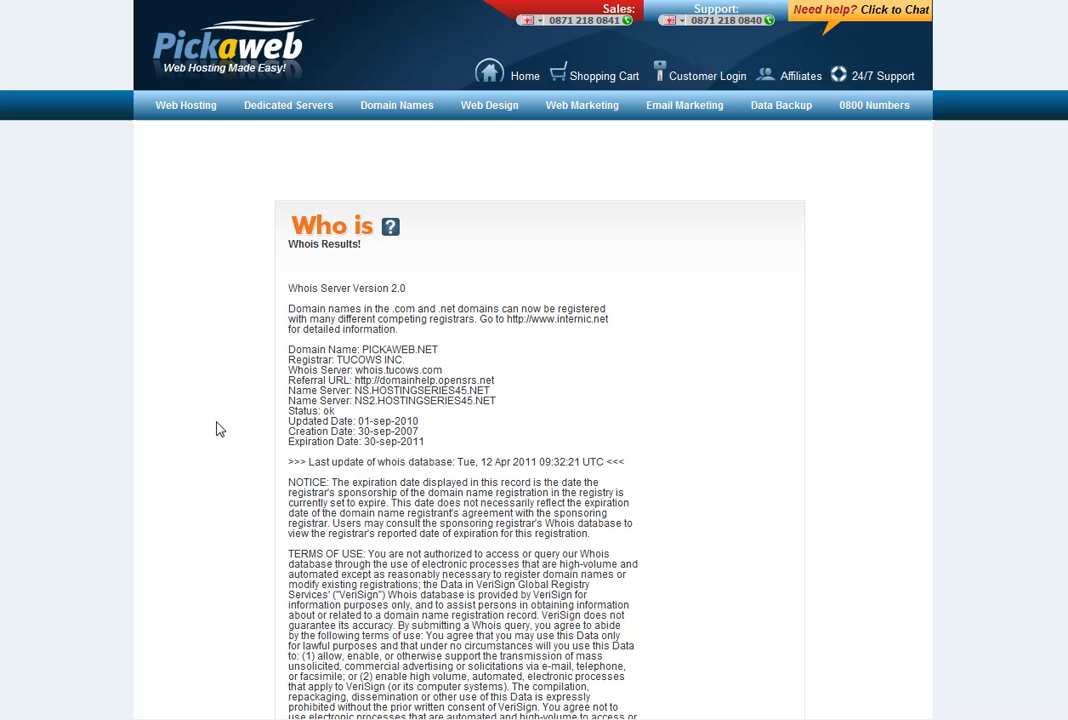
scroll(220, 429, "down", 5)
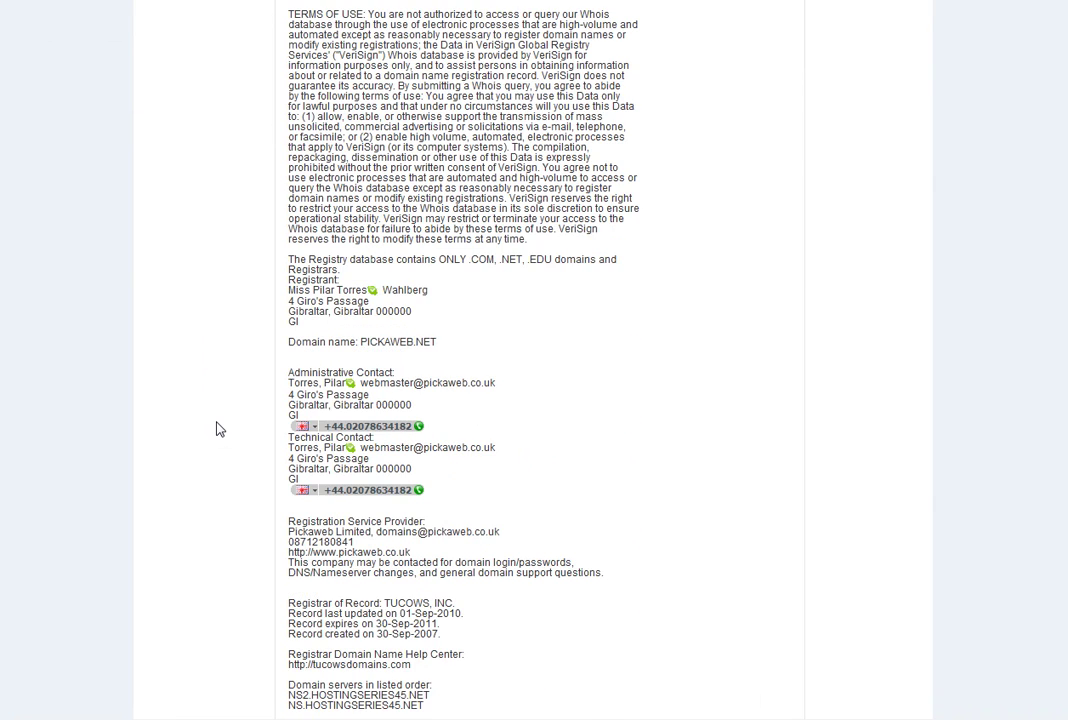
scroll(220, 429, "down", 2)
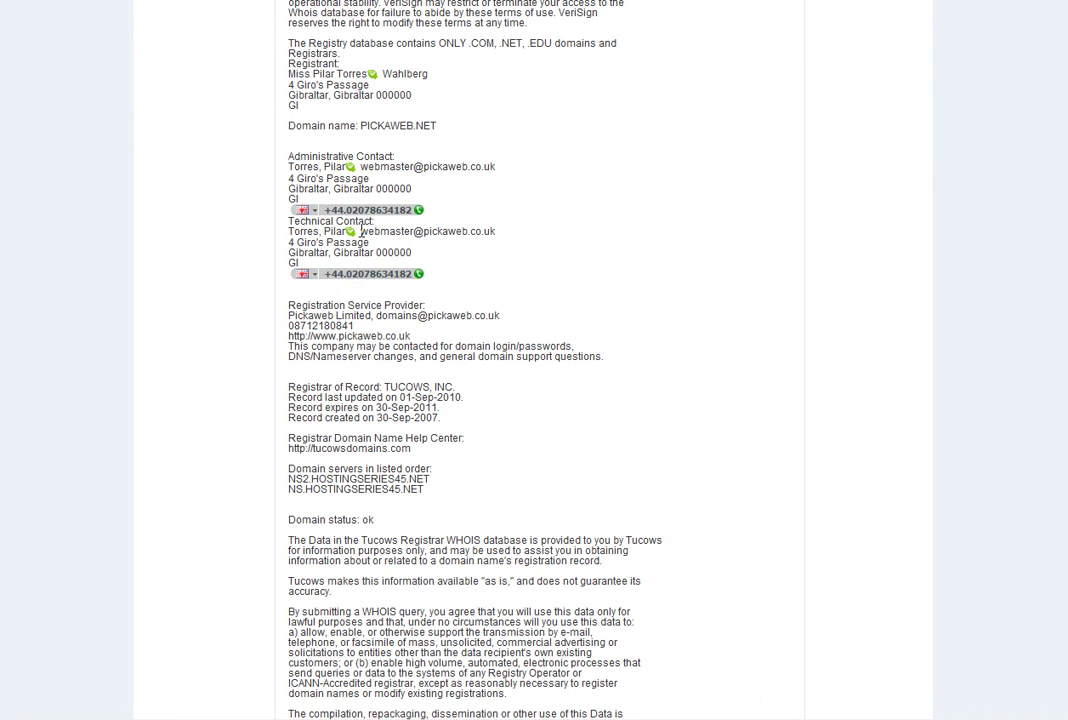
left_click_drag(361, 232, 494, 229)
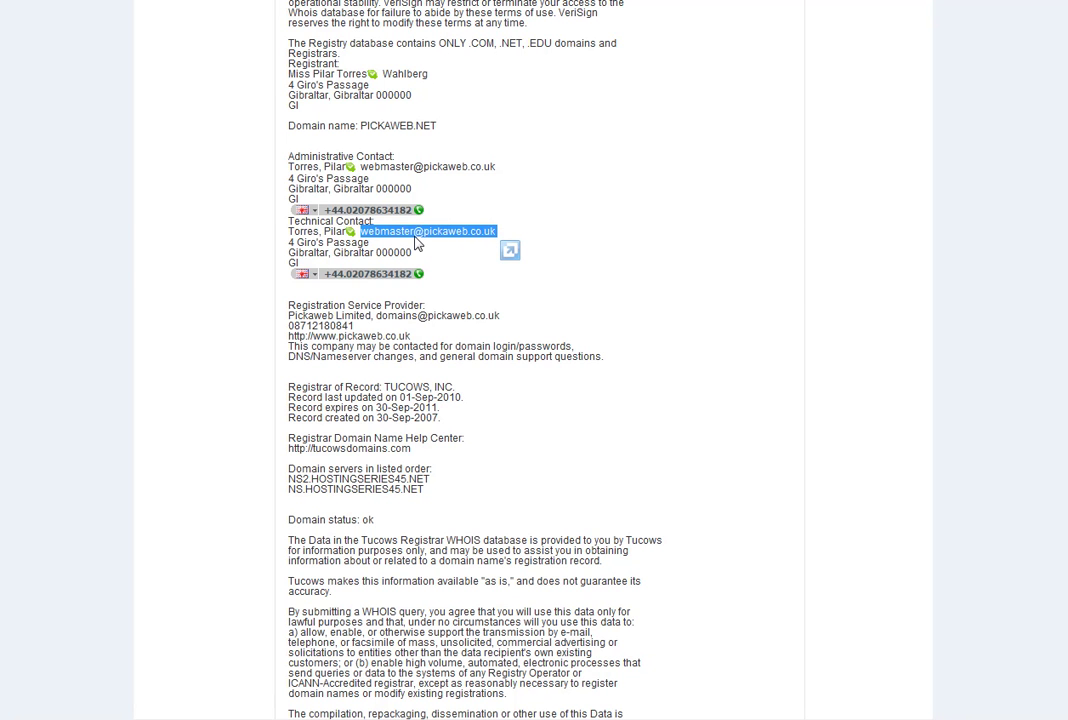
left_click_drag(361, 167, 497, 168)
scroll(523, 188, "up", 3)
scroll(520, 195, "down", 2)
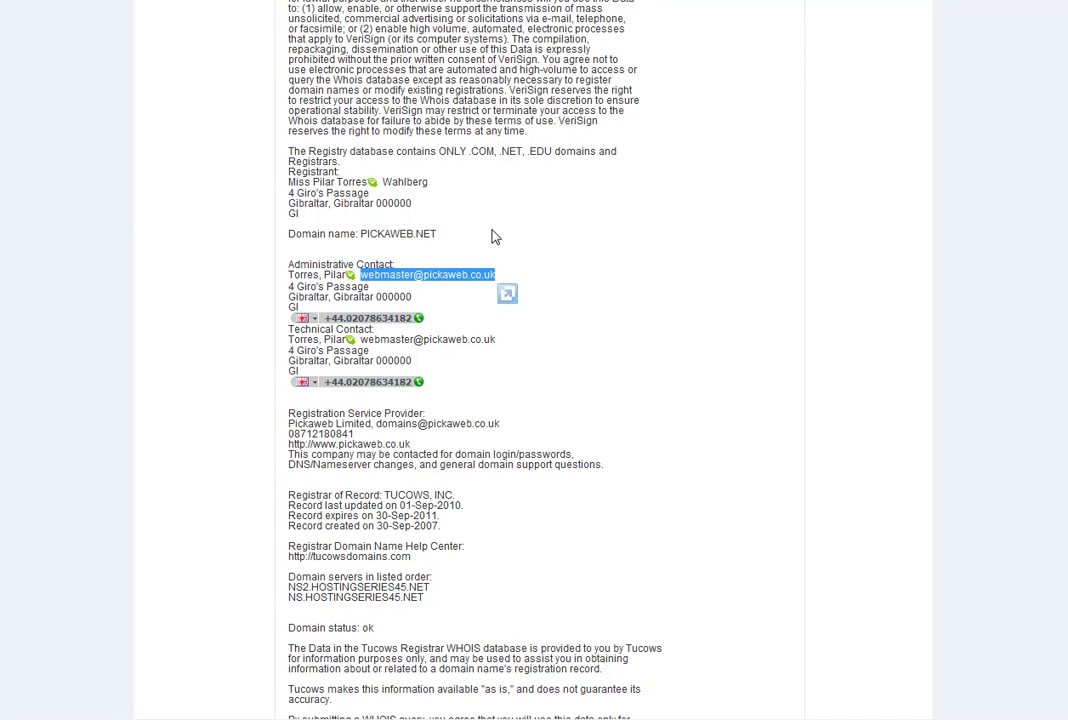
scroll(493, 236, "up", 5)
scroll(493, 236, "up", 1)
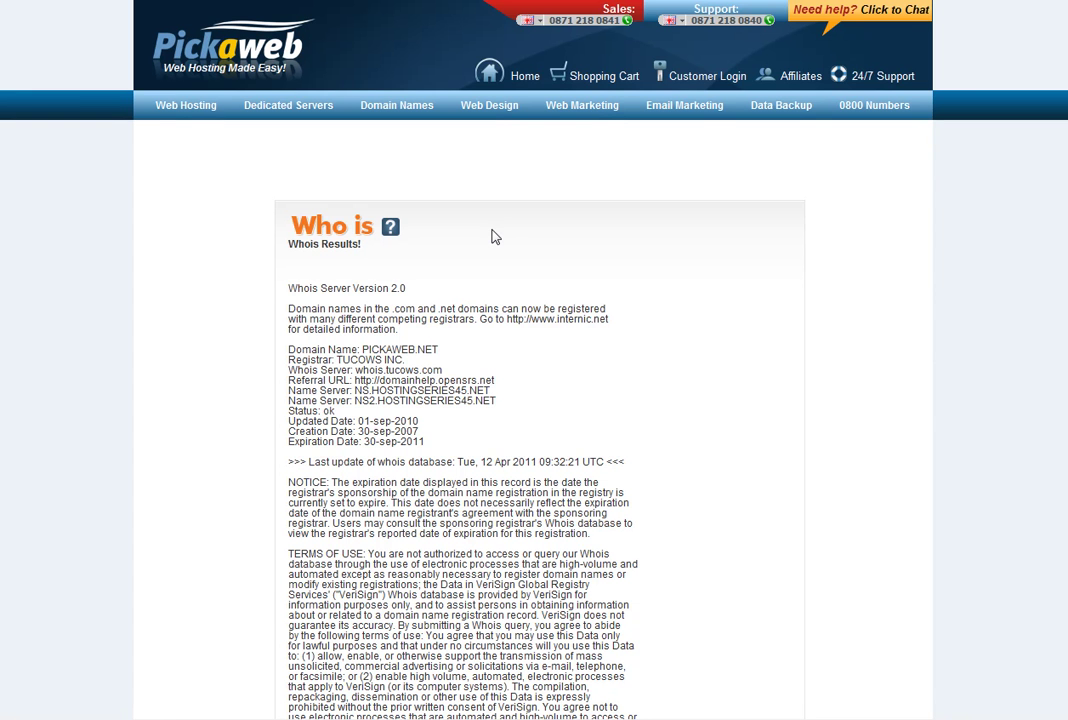
left_click_drag(288, 409, 354, 421)
left_click(390, 421)
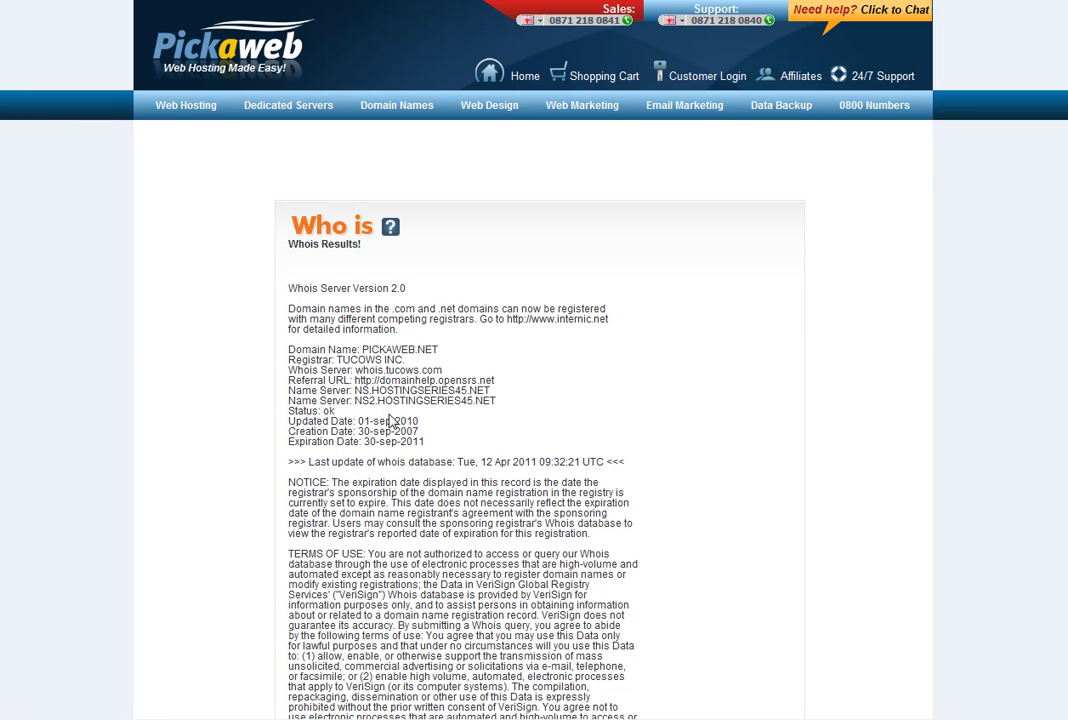